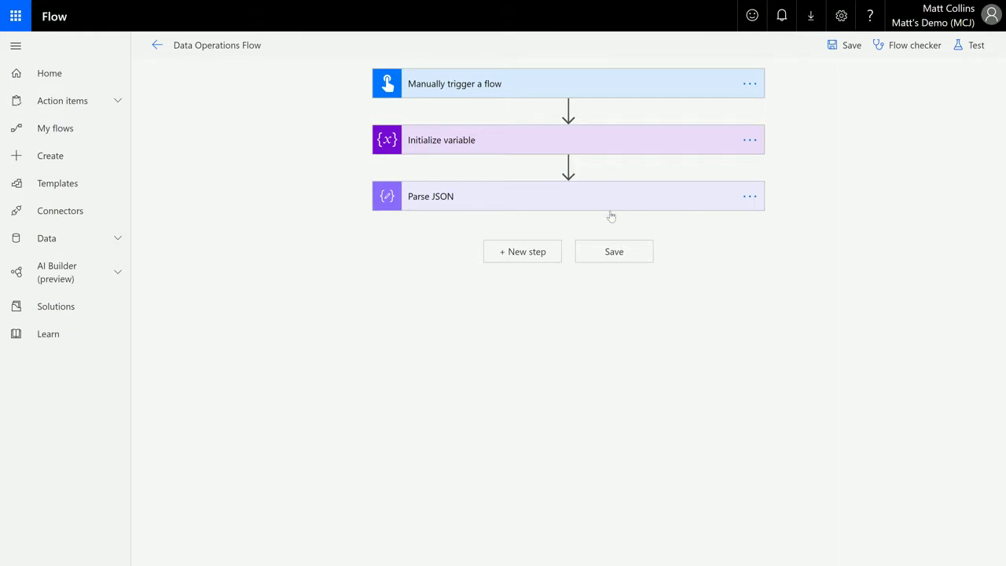
# Review the array value of the Initialize variable action and the content and schema of the Parse JSON action.
pyautogui.click(629, 143)
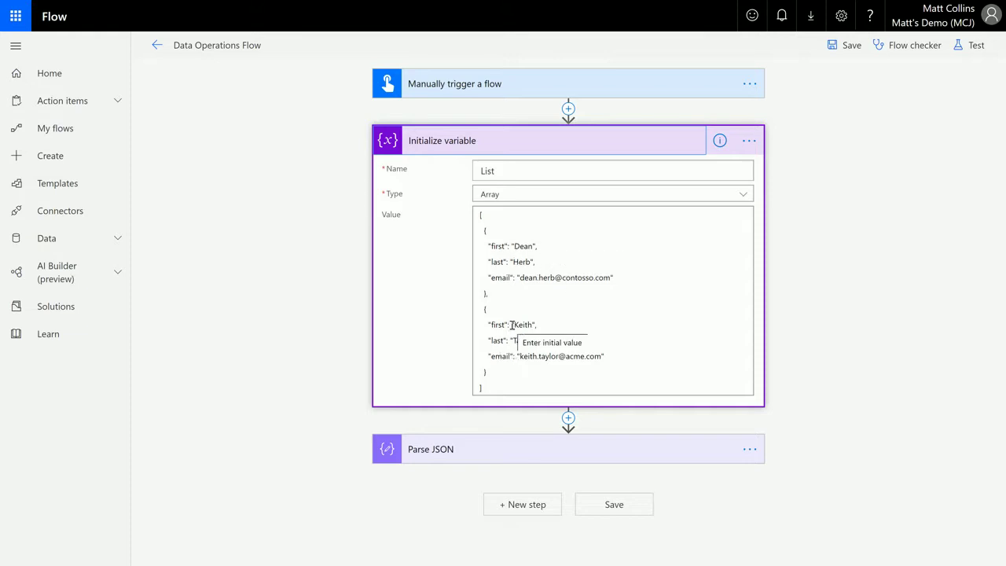
pyautogui.click(612, 147)
pyautogui.click(548, 206)
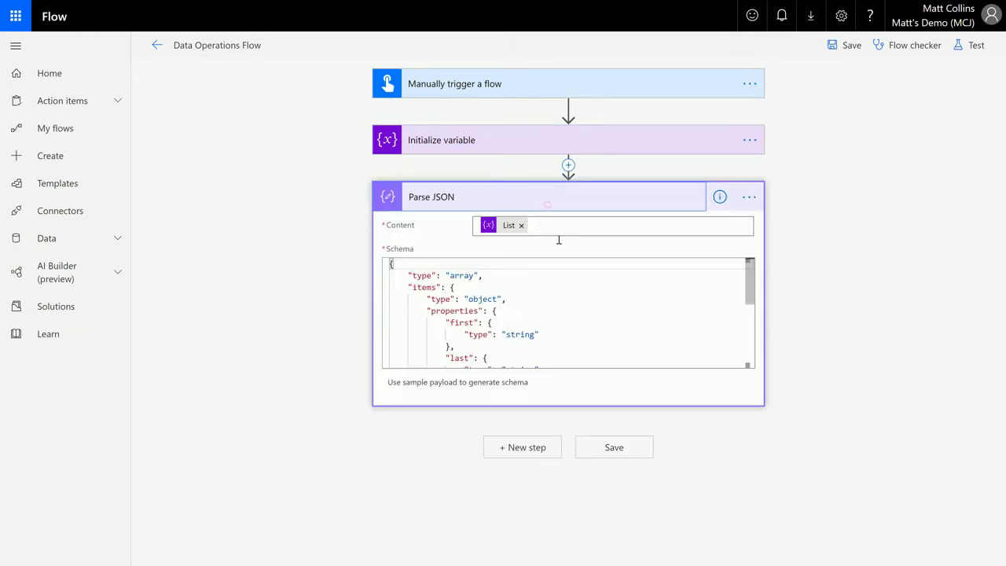
pyautogui.moveTo(747, 283); pyautogui.dragTo(625, 209)
pyautogui.click(621, 199)
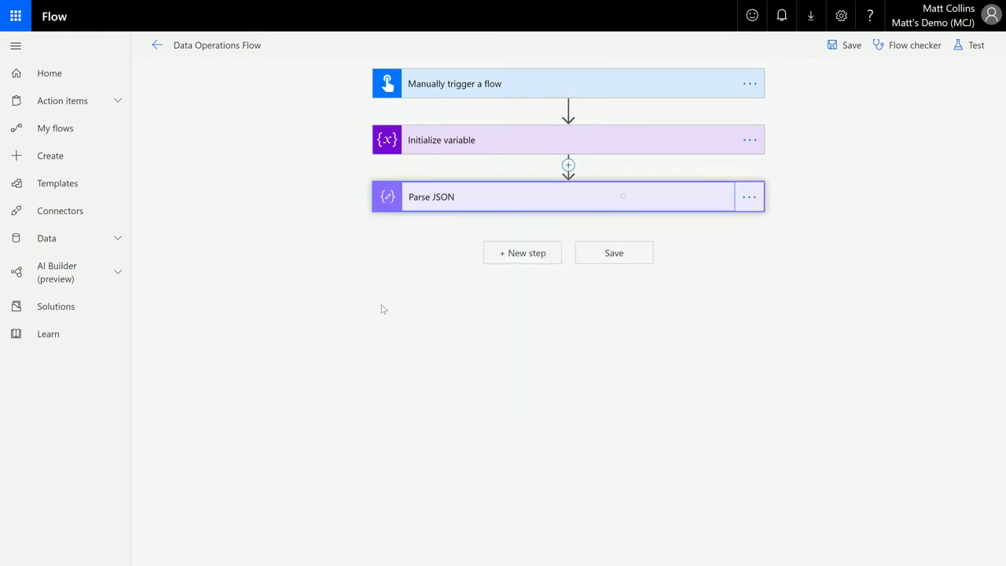
# Add a Data Operations Select action after Parse JSON, using the Parse JSON Body as its From source.
pyautogui.click(522, 253)
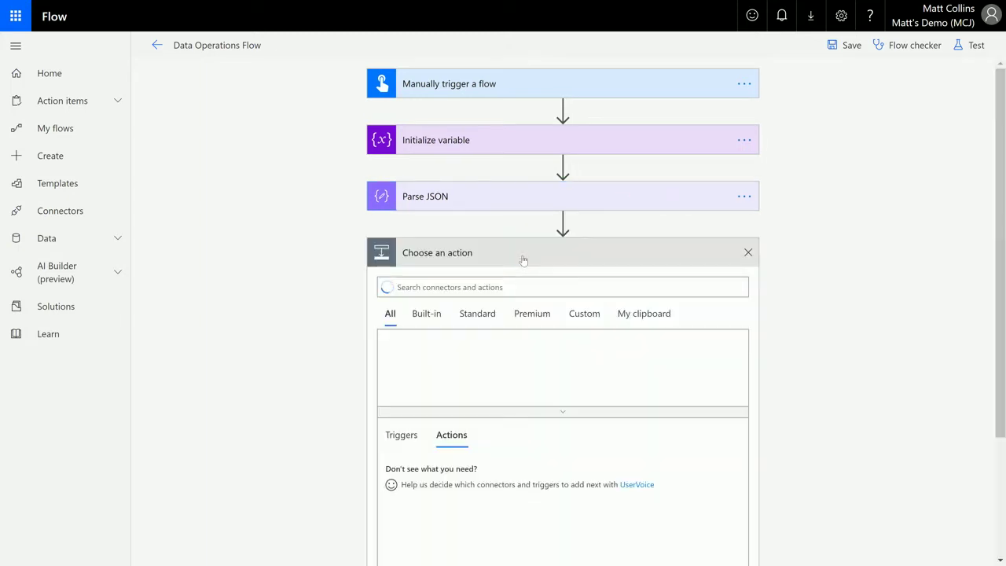
pyautogui.click(435, 318)
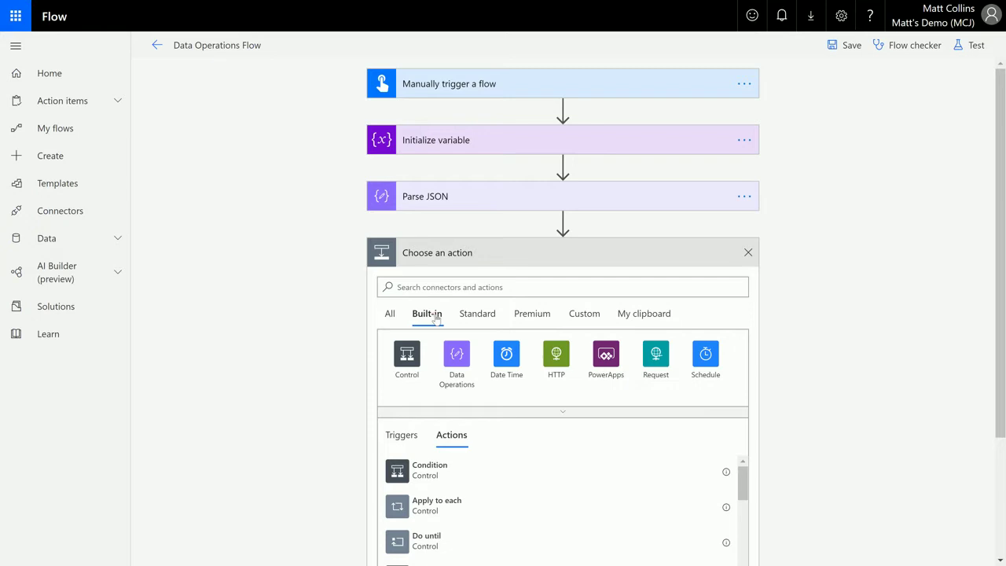
pyautogui.click(457, 355)
pyautogui.scroll(-1, 768, 321)
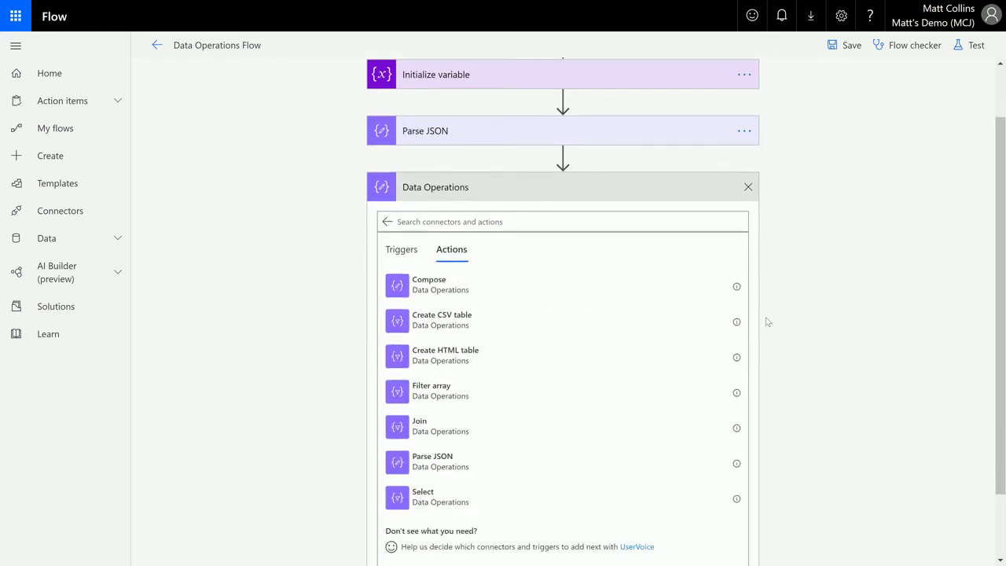
pyautogui.click(445, 500)
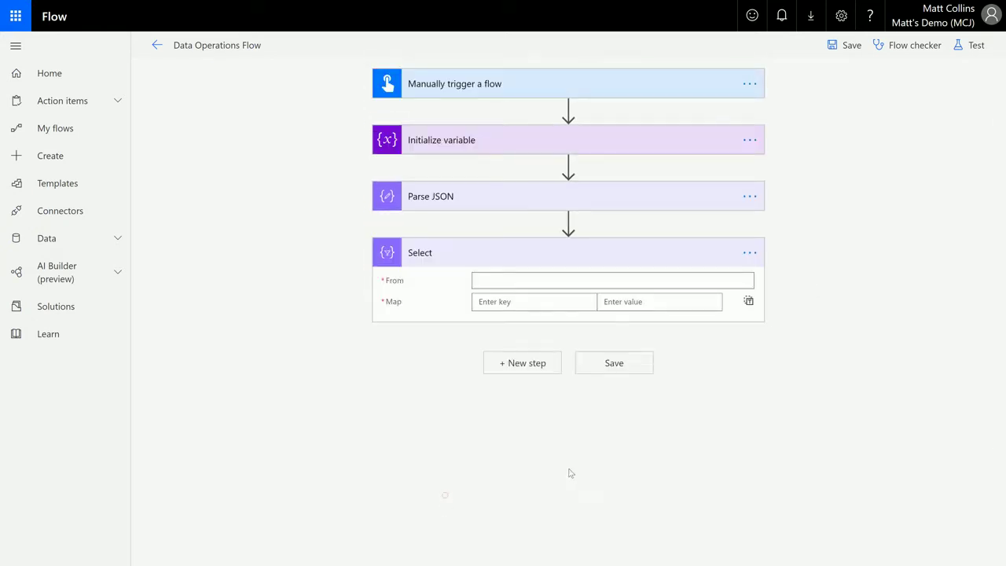
pyautogui.click(502, 282)
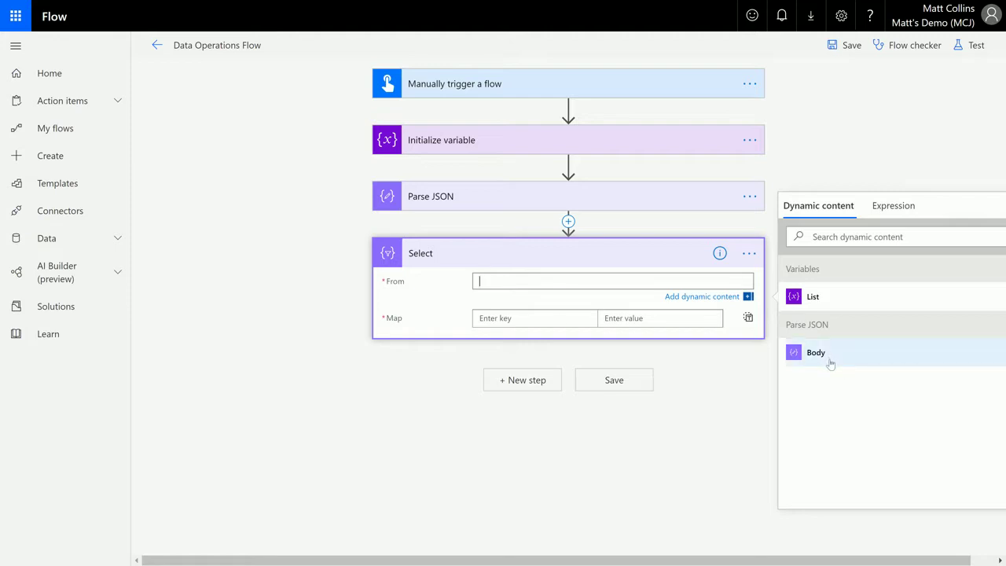
pyautogui.click(831, 363)
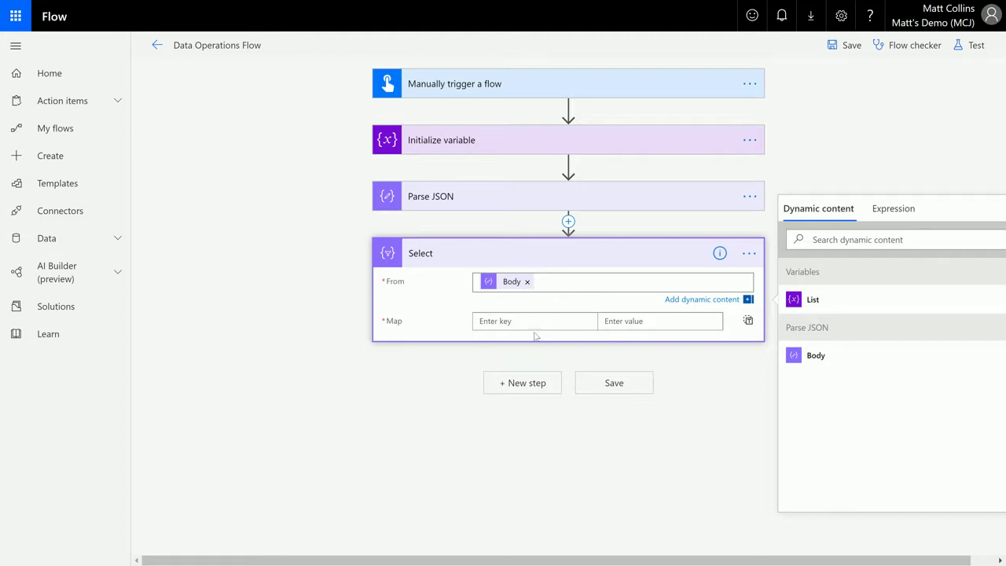
# Map the key Full Name to the Parse JSON first and last values, separated by a space, in the Select action.
pyautogui.click(500, 324)
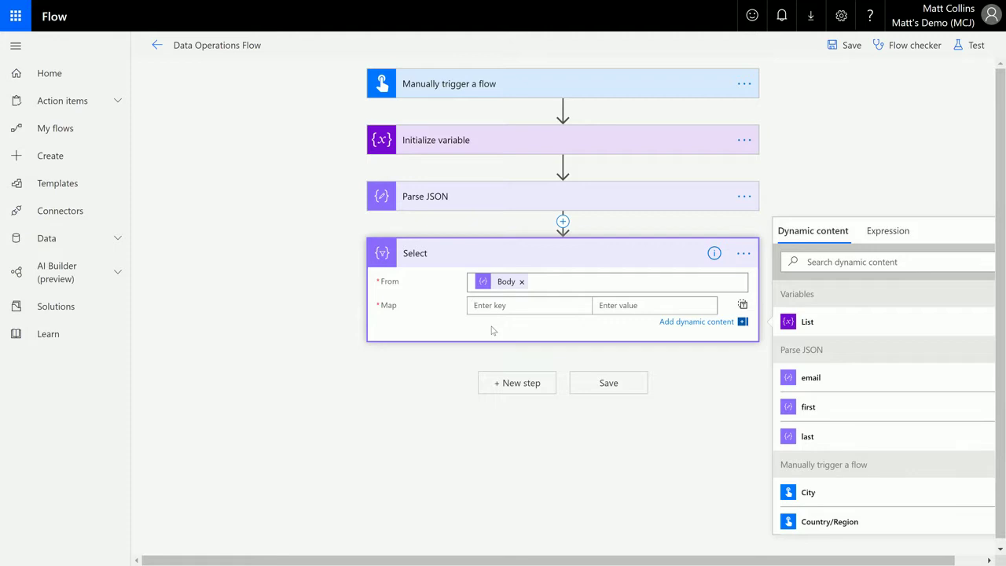
pyautogui.write('Full Name')
pyautogui.click(620, 305)
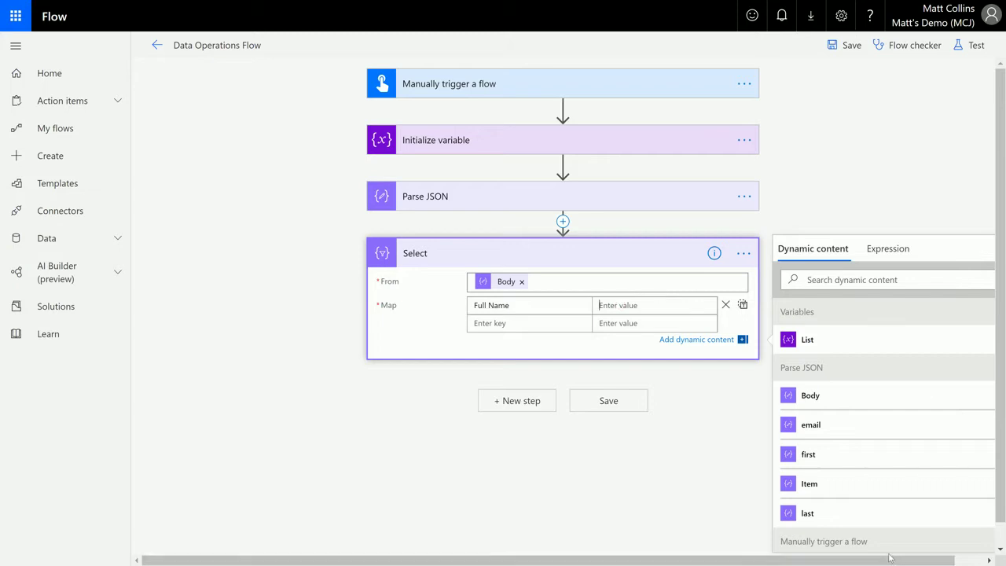
pyautogui.moveTo(921, 561); pyautogui.dragTo(952, 565)
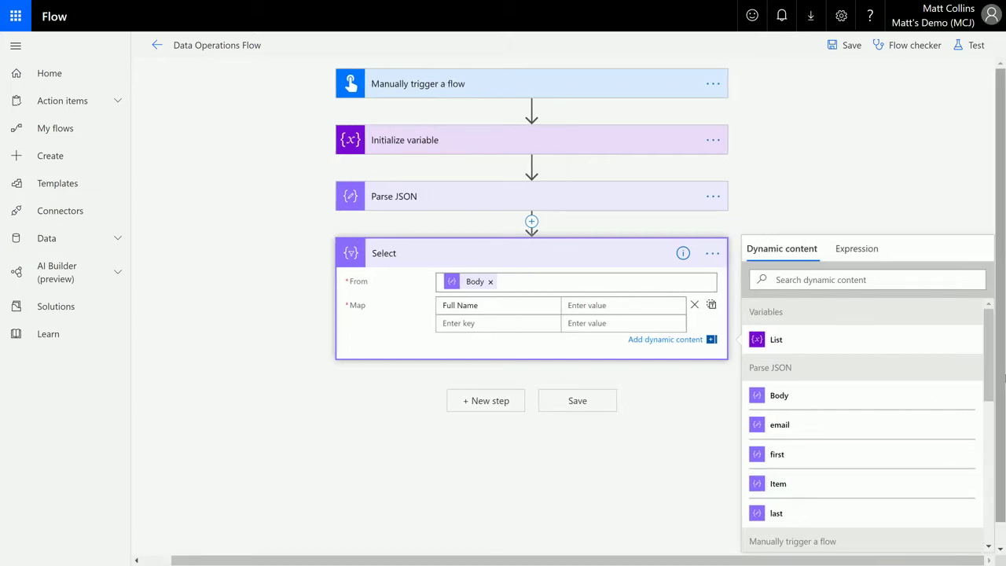
pyautogui.scroll(-1, 865, 487)
pyautogui.click(810, 446)
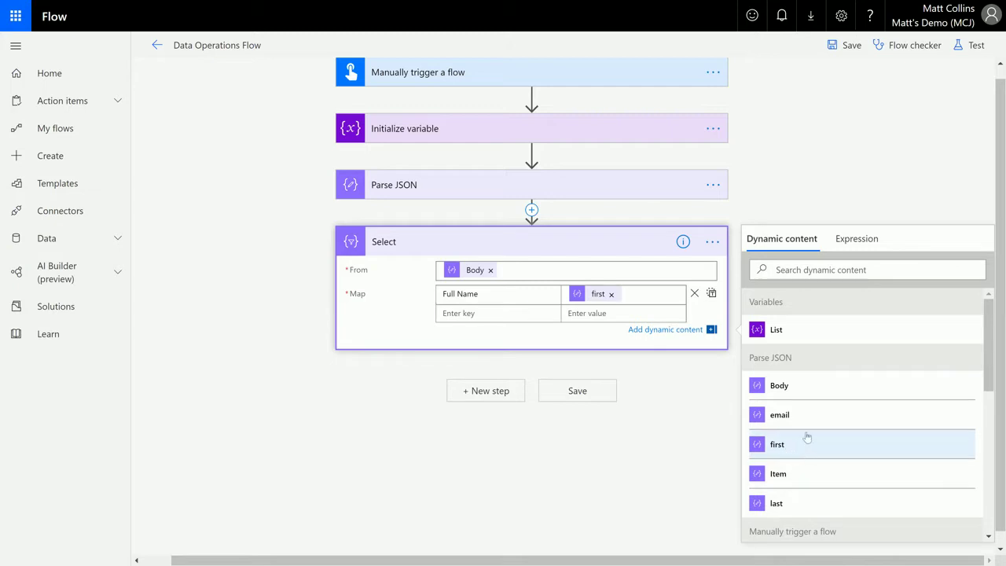
pyautogui.click(799, 505)
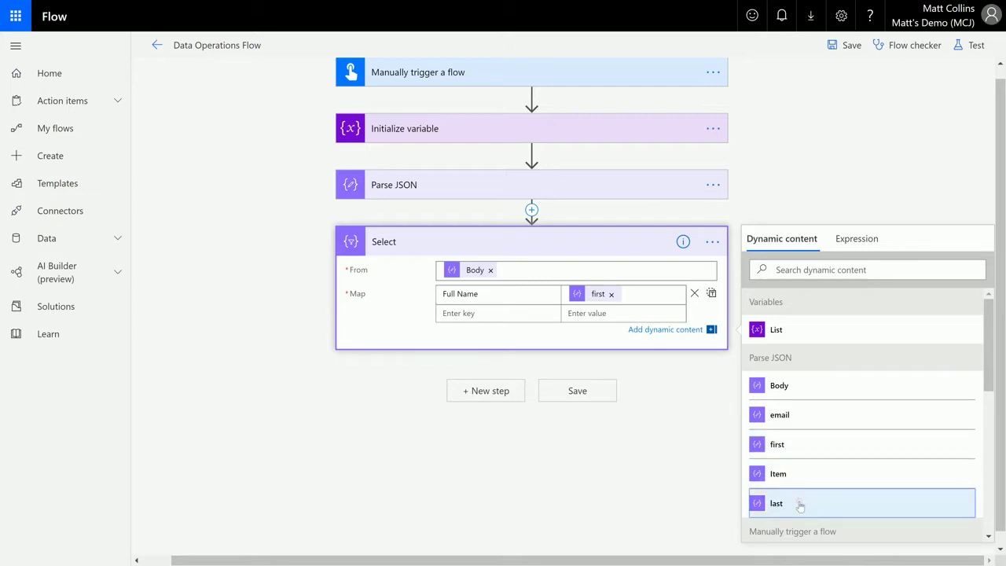
pyautogui.click(662, 300)
pyautogui.click(789, 504)
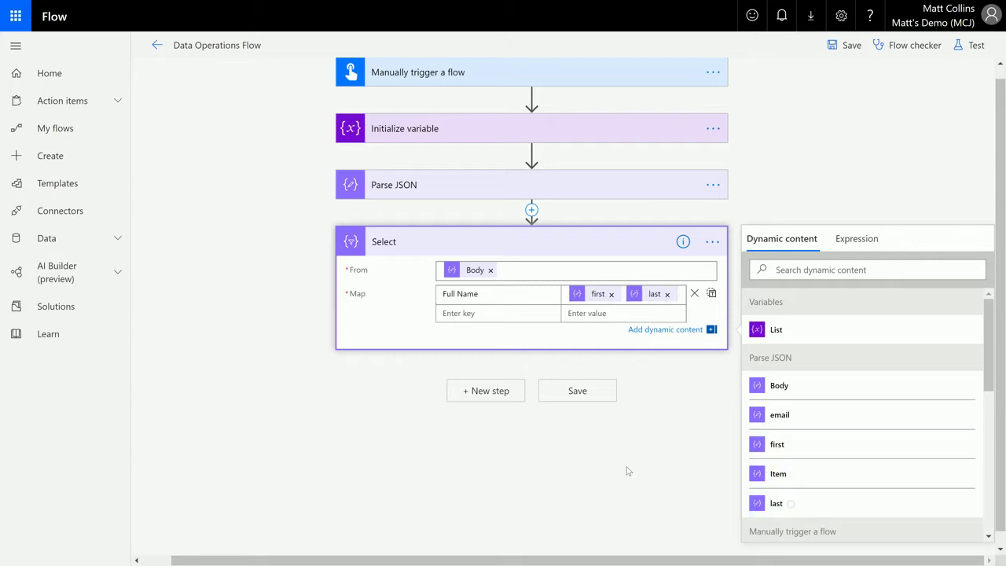
# Review the source array in the Initialize variable action against the Select mapping, leaving the action collapsed.
pyautogui.click(507, 128)
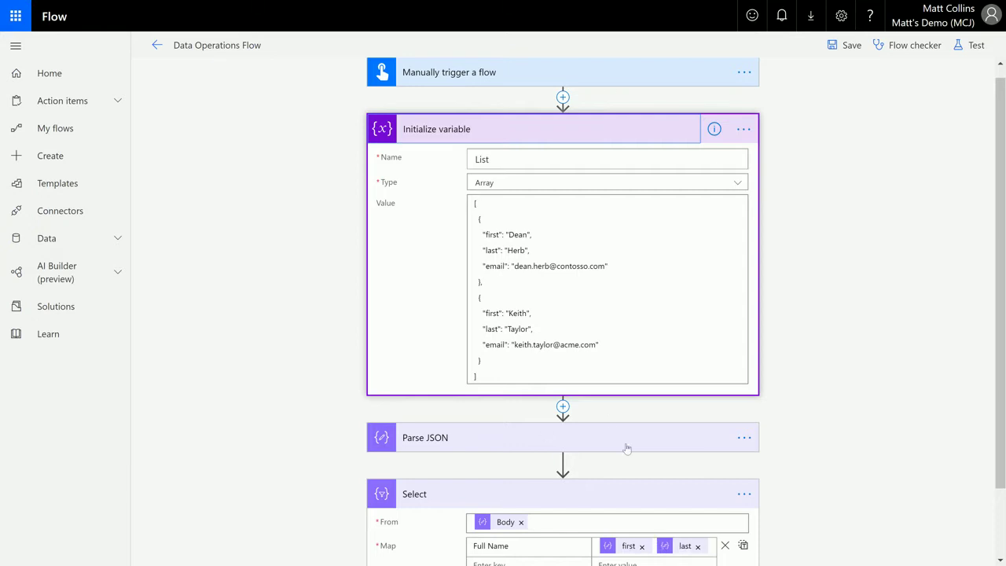
pyautogui.scroll(-2, 839, 362)
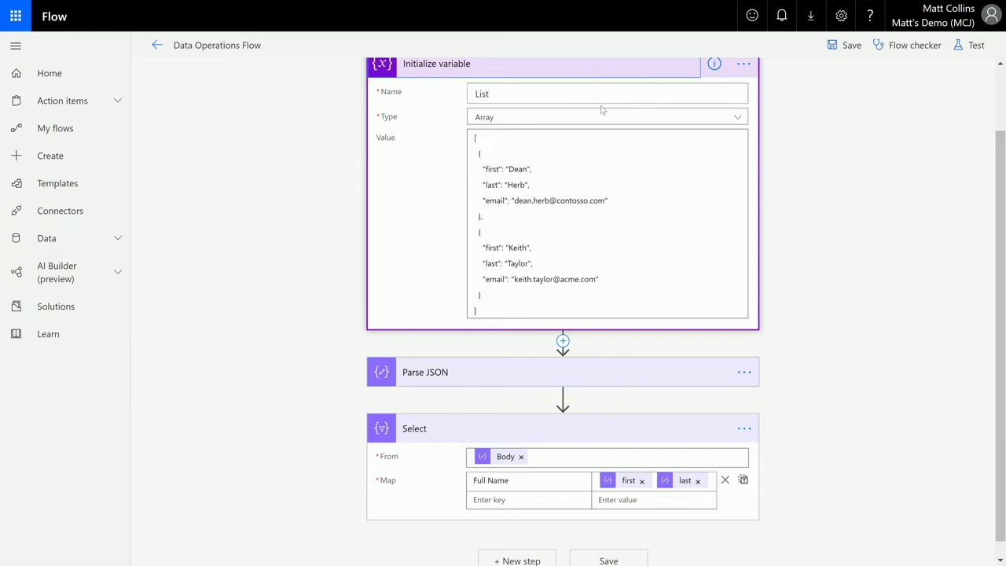
pyautogui.click(590, 74)
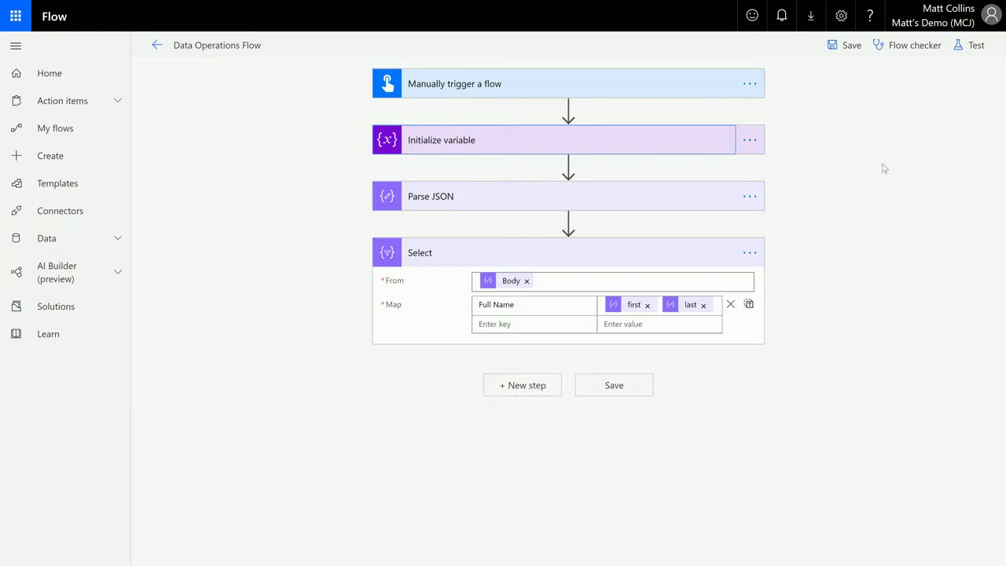
# Save and test the flow by performing the trigger action, and open the run's results.
pyautogui.click(968, 50)
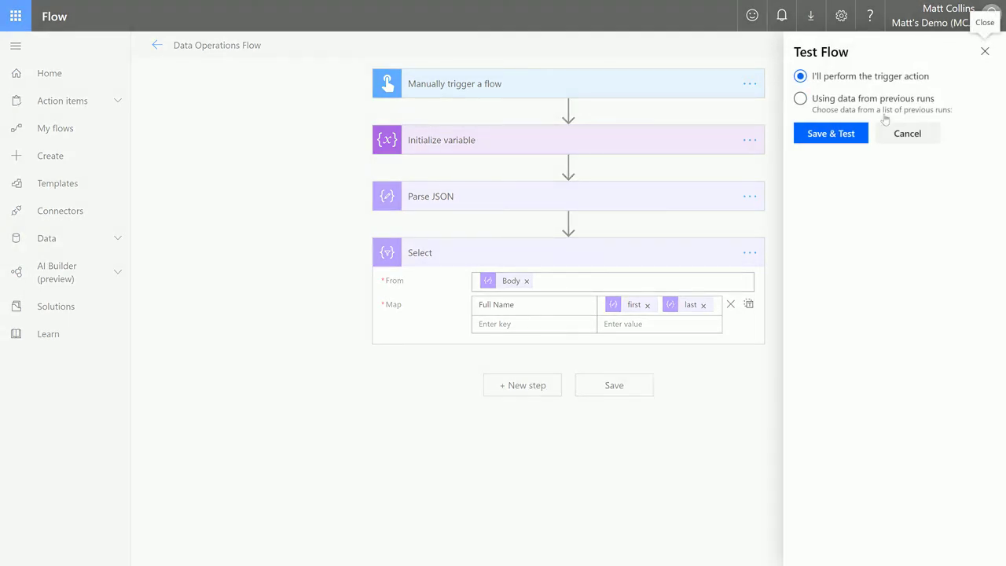
pyautogui.click(832, 135)
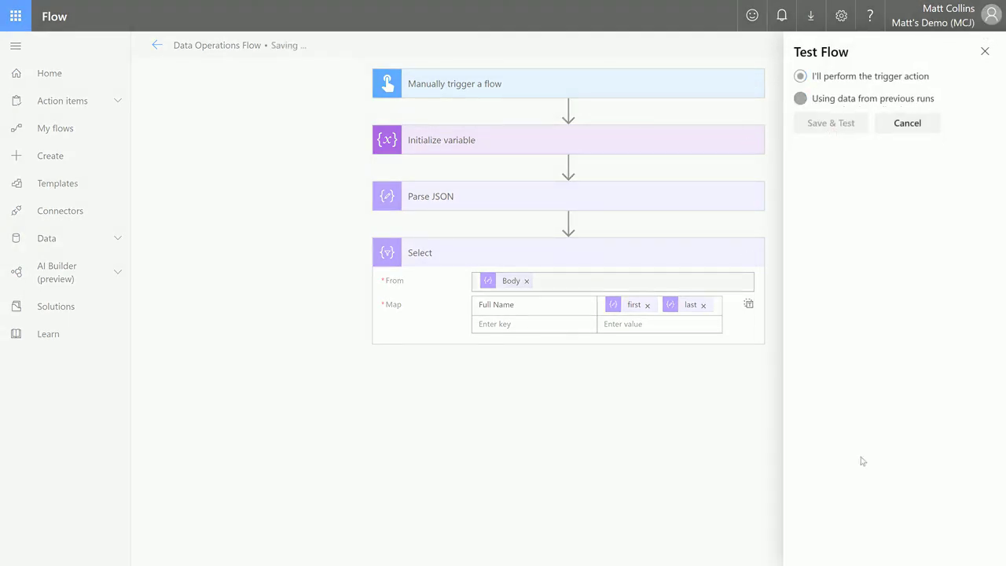
pyautogui.click(829, 543)
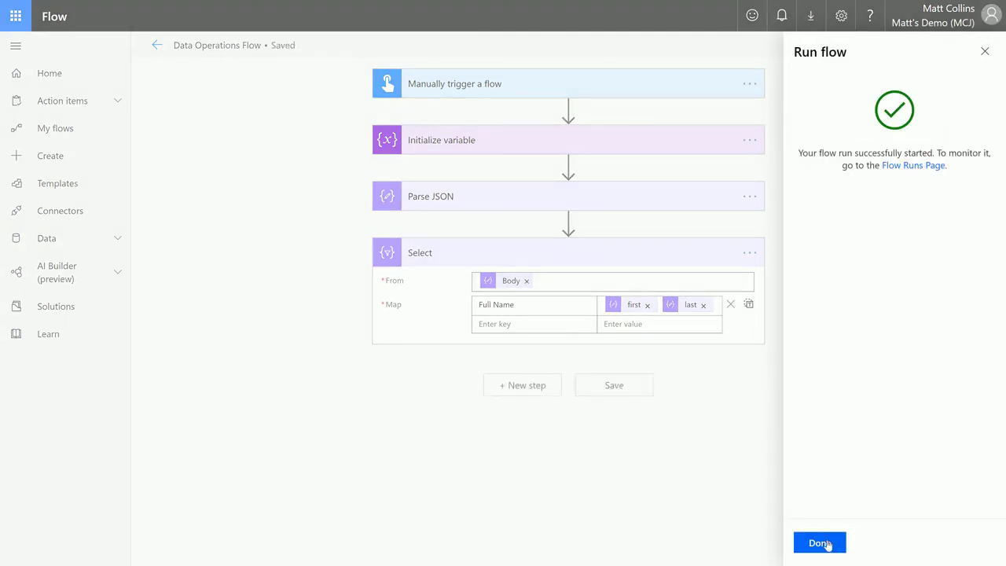
pyautogui.click(820, 543)
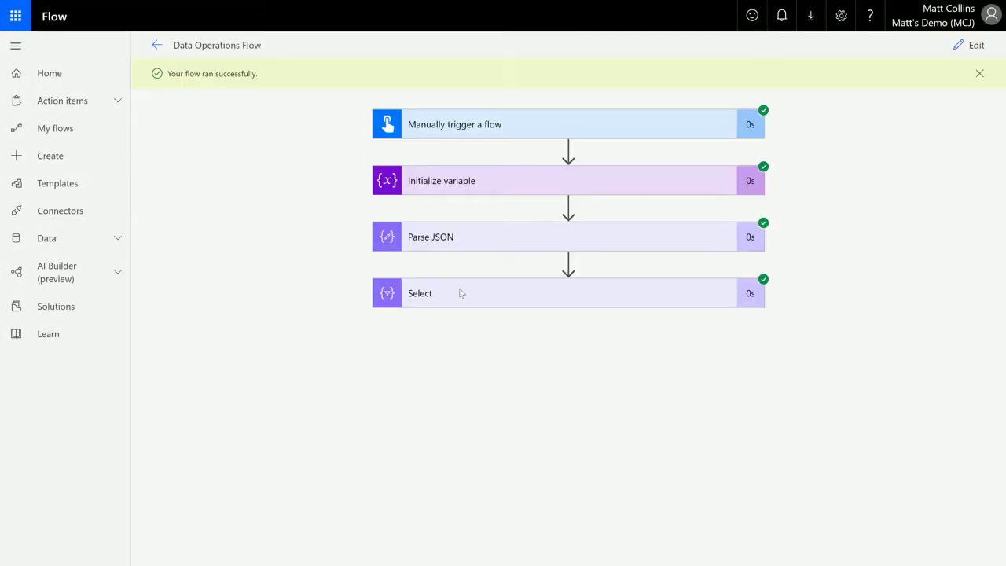
# Examine the Select action's From input and Body output in the run results.
pyautogui.click(604, 298)
pyautogui.scroll(-3, 845, 221)
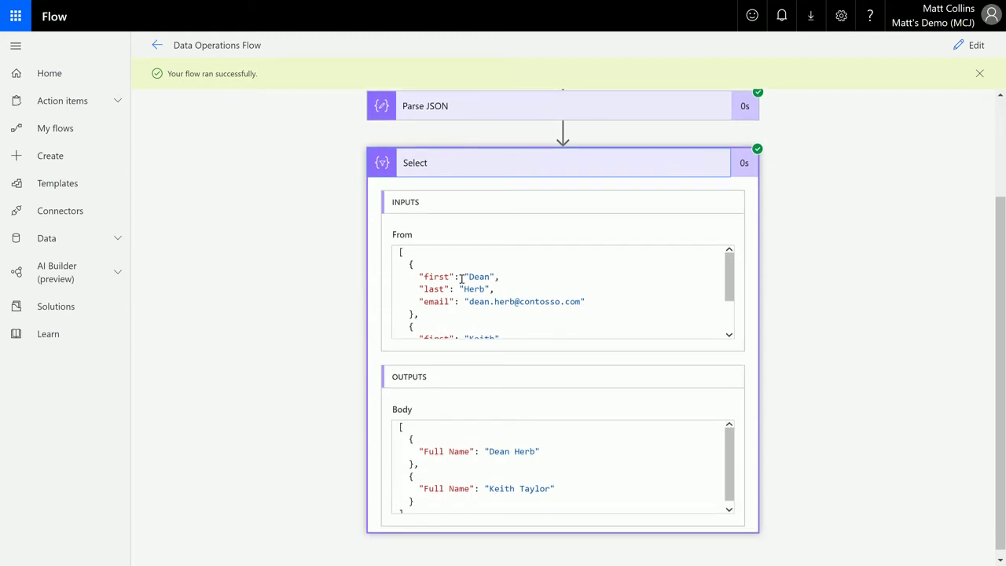
pyautogui.moveTo(729, 279)
pyautogui.mouseDown()
pyautogui.moveTo(727, 304)
pyautogui.moveTo(728, 277)
pyautogui.mouseUp()
pyautogui.scroll(-3, 728, 294)
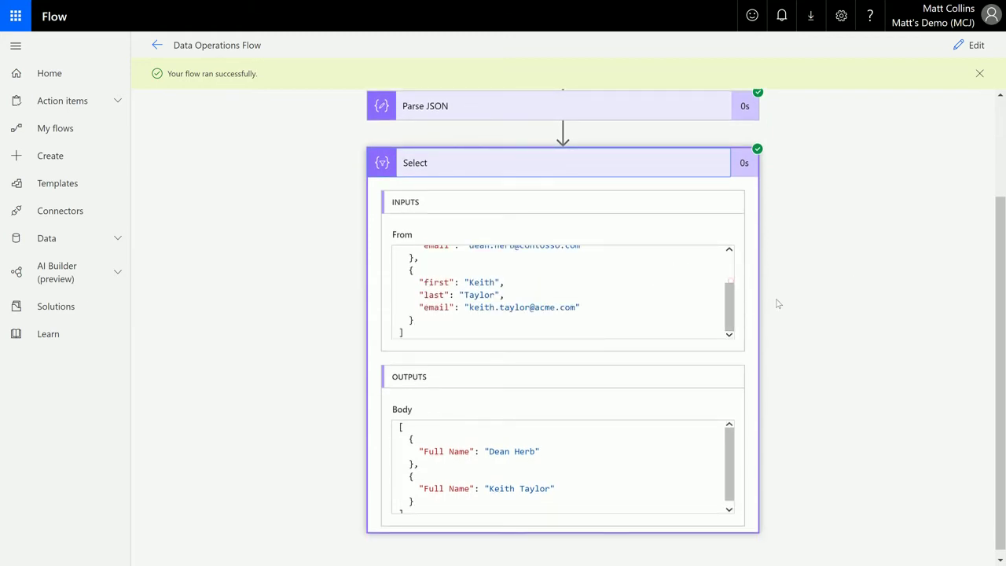